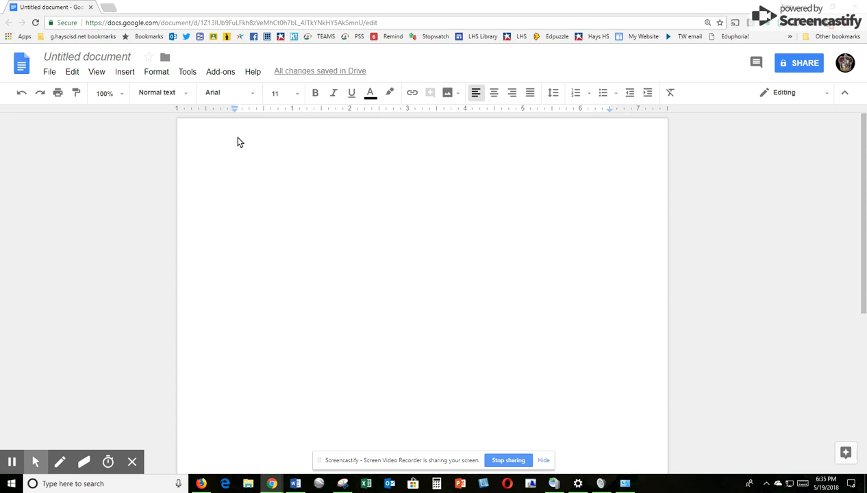
# Step: Set the blank document's font to Times New Roman at size 12
pyautogui.click(233, 98)
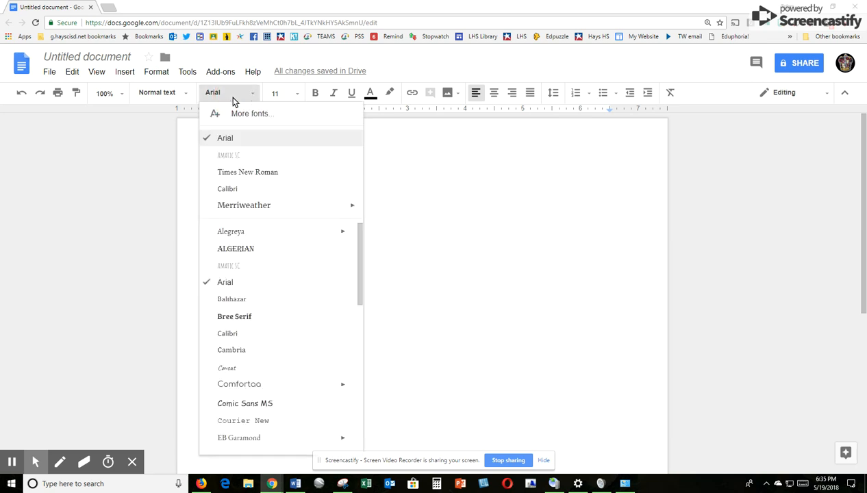
pyautogui.click(237, 173)
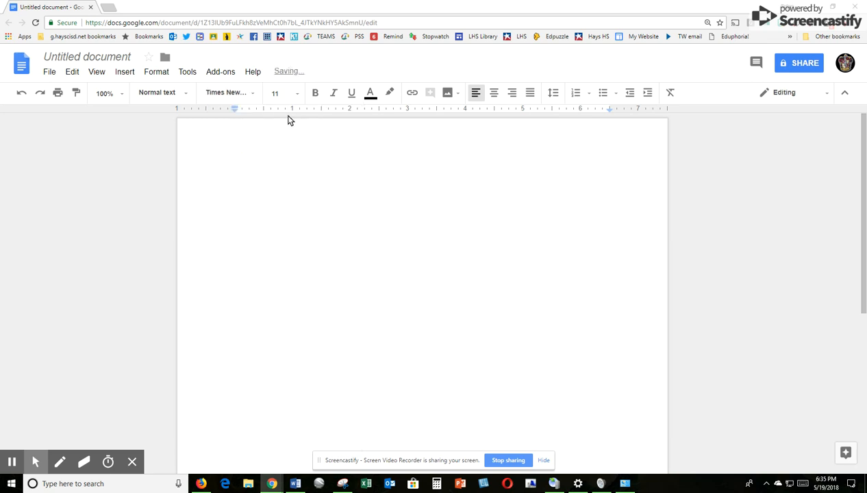
pyautogui.click(292, 93)
pyautogui.click(280, 182)
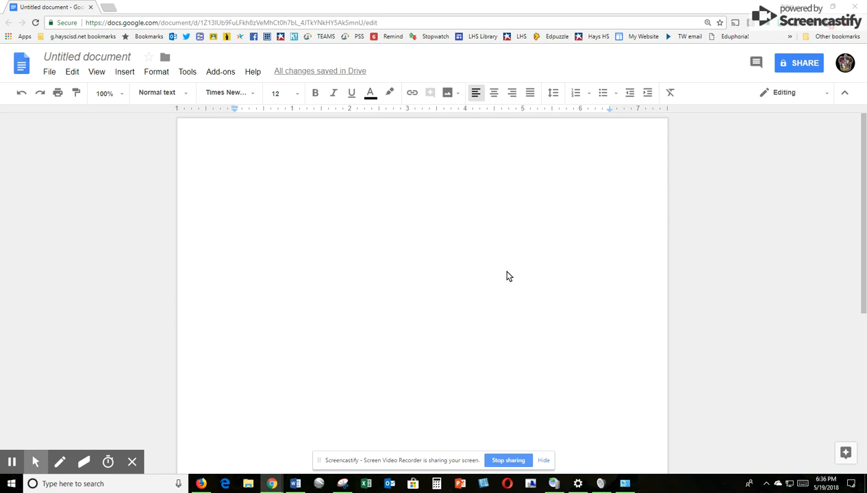
# Step: Apply double line spacing with 0 pt before and after paragraphs via Custom spacing
pyautogui.click(553, 96)
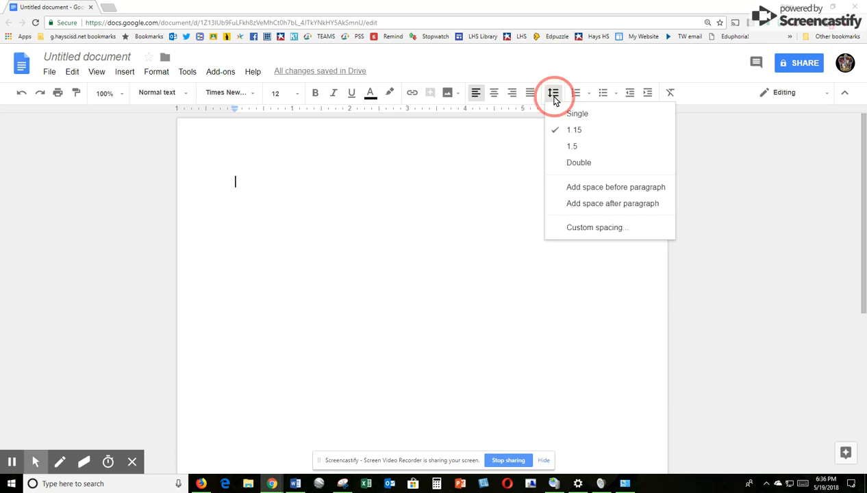
pyautogui.click(562, 165)
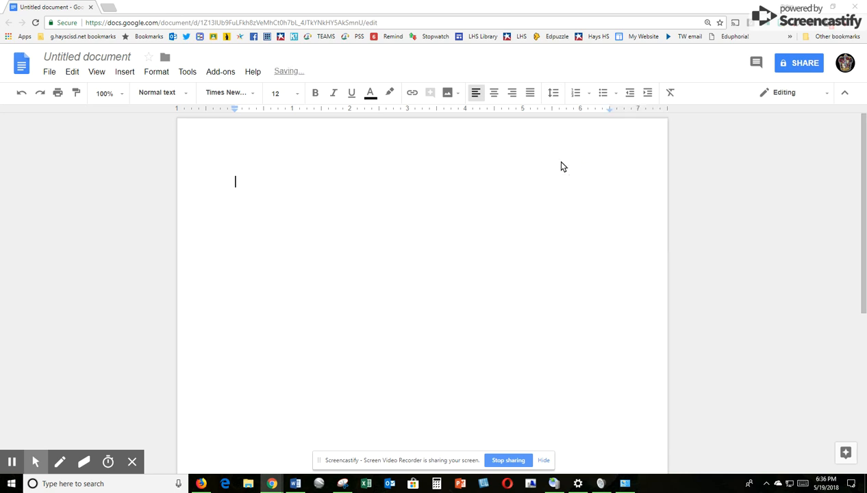
pyautogui.click(554, 98)
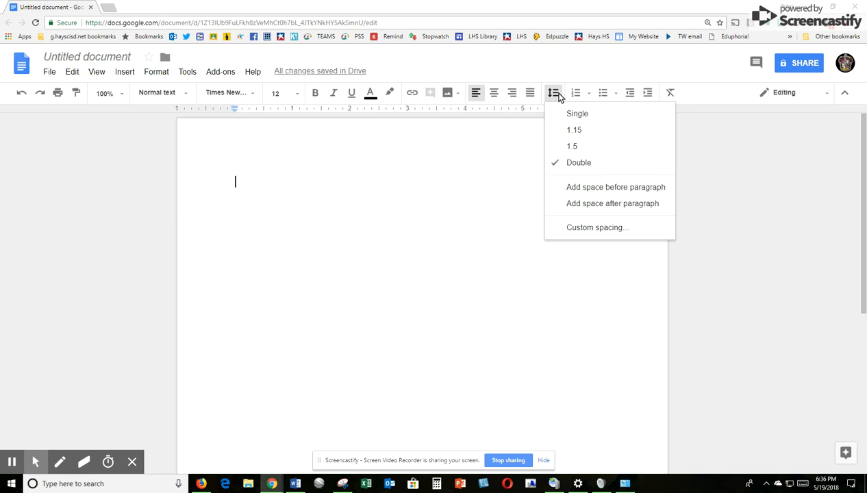
pyautogui.click(573, 229)
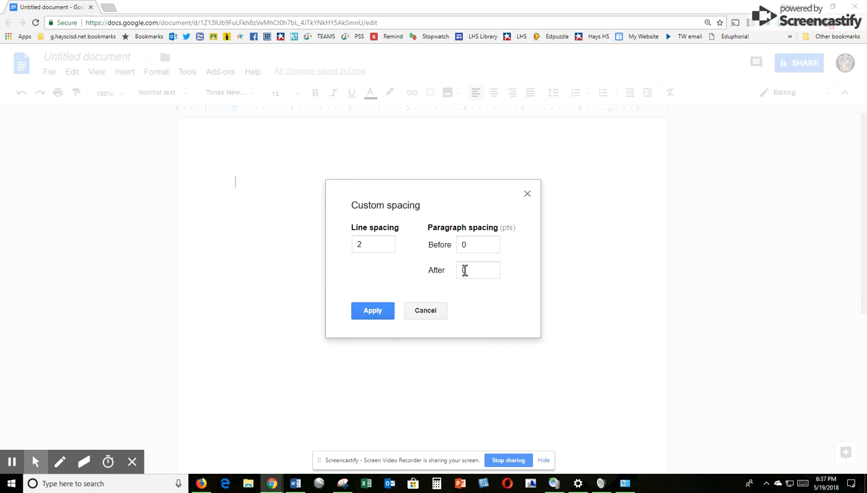
pyautogui.click(369, 312)
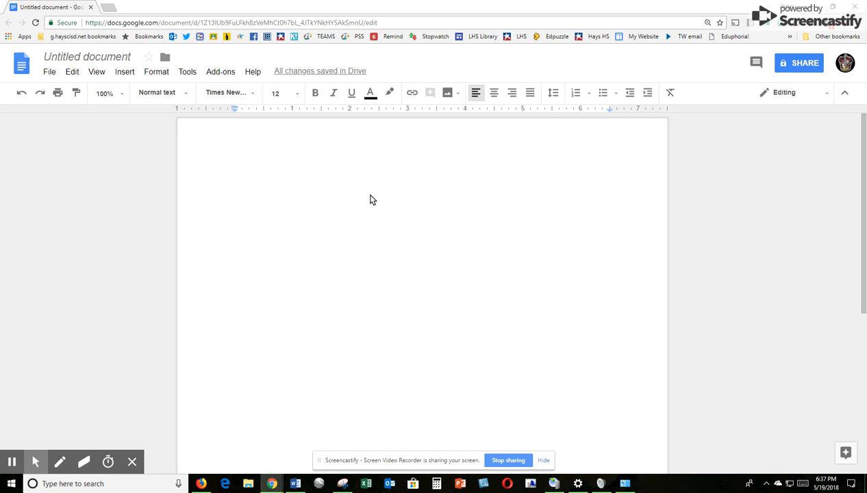
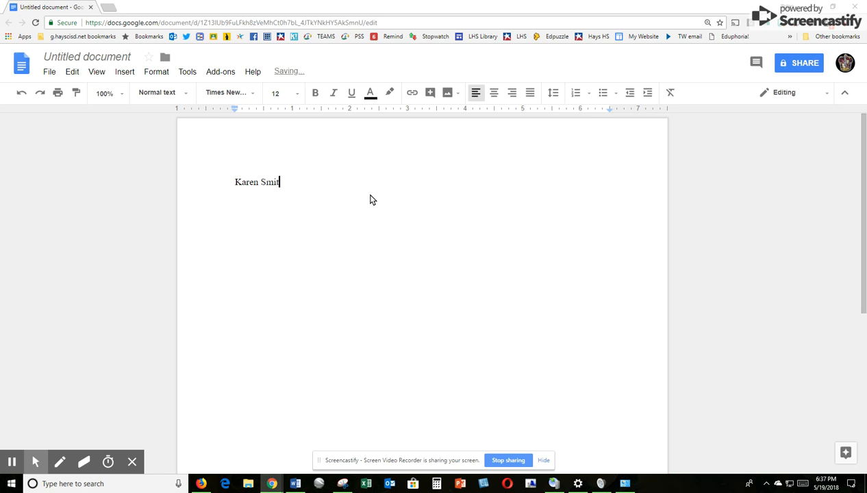
# Step: Type the student's name, the teacher's name, and 'English IV' on separate lines
pyautogui.press('Return')
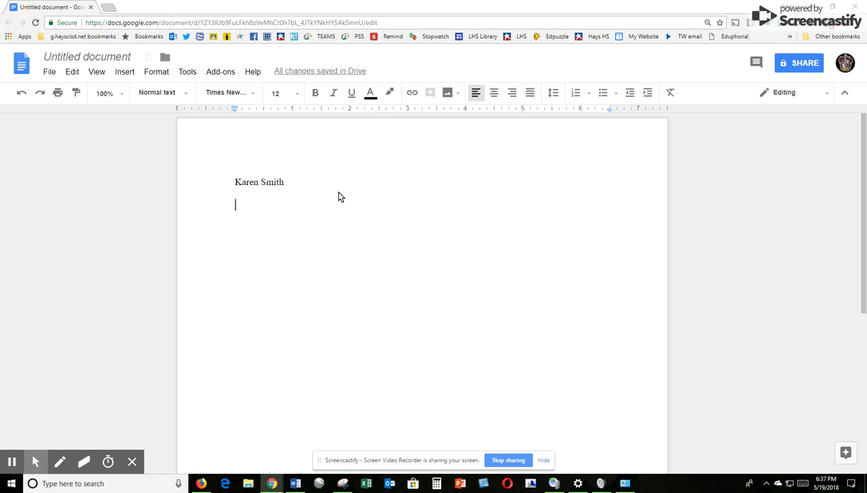
pyautogui.write('Sumers')
pyautogui.press('Return')
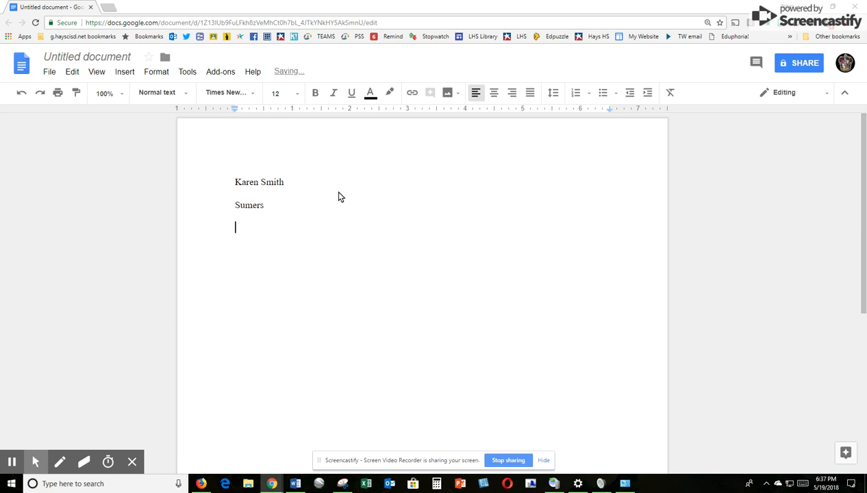
pyautogui.write('English')
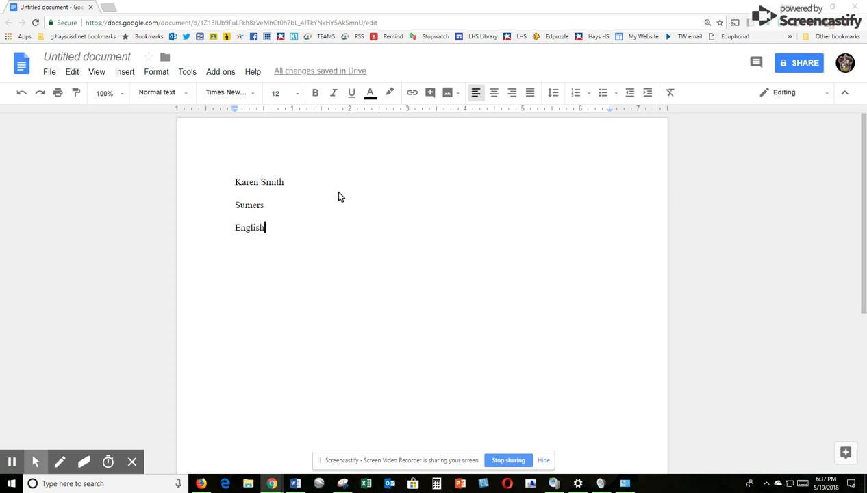
pyautogui.write(' IV')
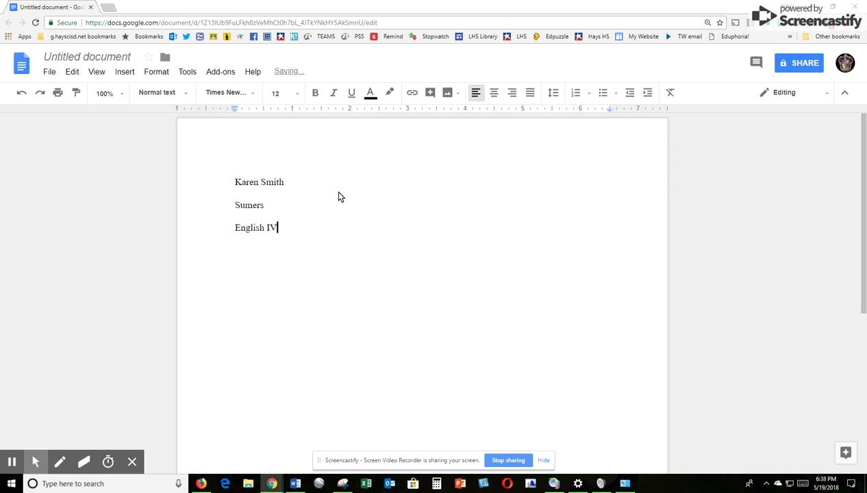
# Step: Insert 'AP' before English IV, add the date '19 May 2018', and begin the title line
pyautogui.click(235, 230)
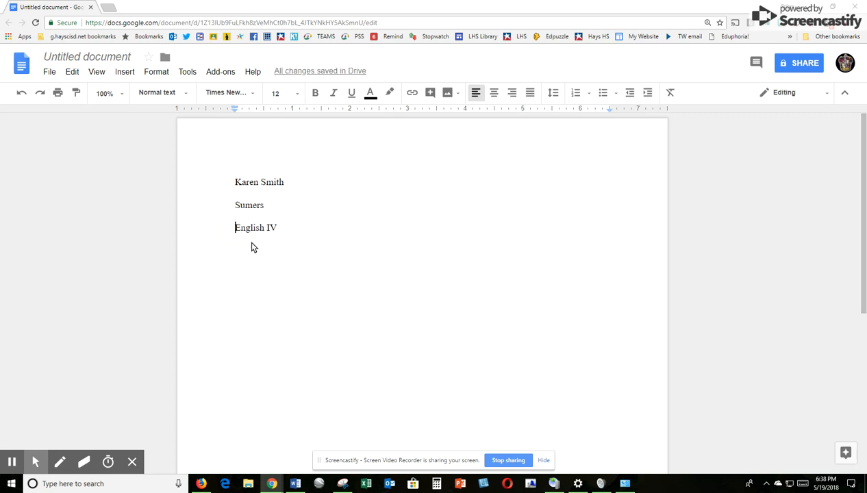
pyautogui.write('AP')
pyautogui.click(295, 228)
pyautogui.press('Return')
pyautogui.write('1')
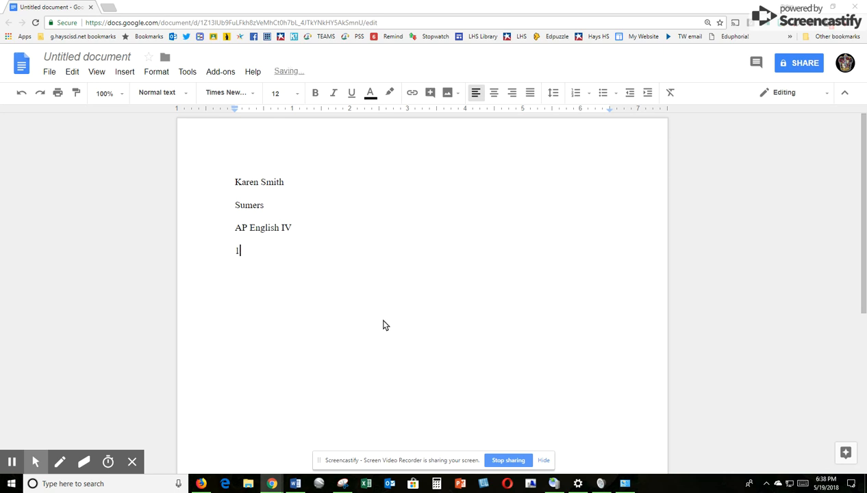
pyautogui.write('9 May')
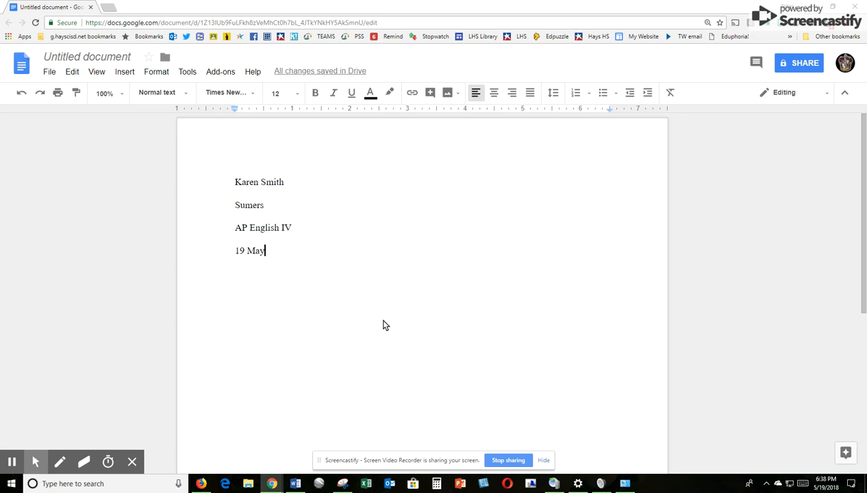
pyautogui.write('2')
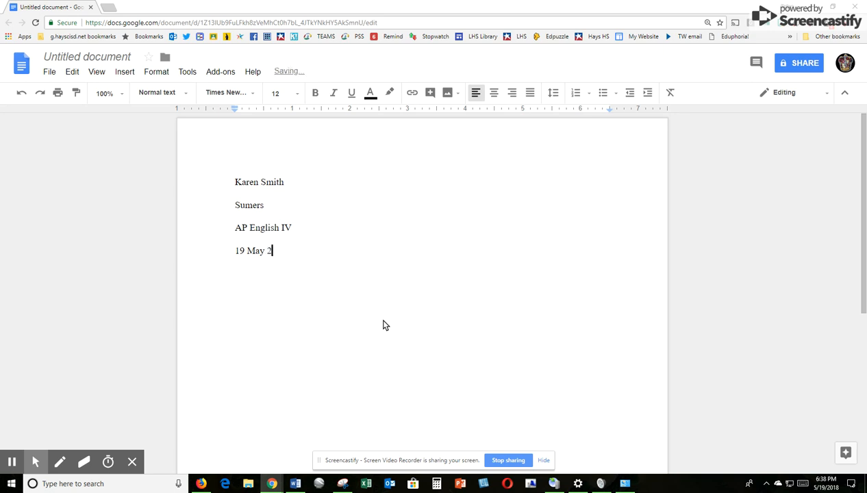
pyautogui.write('018')
pyautogui.press('Return')
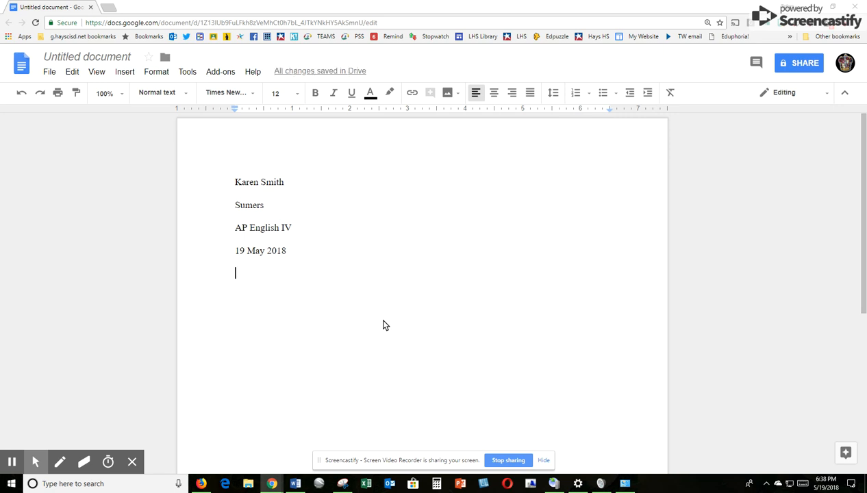
pyautogui.write('Creative T')
# Step: Finish the title 'Creative Title' and start an indented paragraph with 'The'
pyautogui.write('itle')
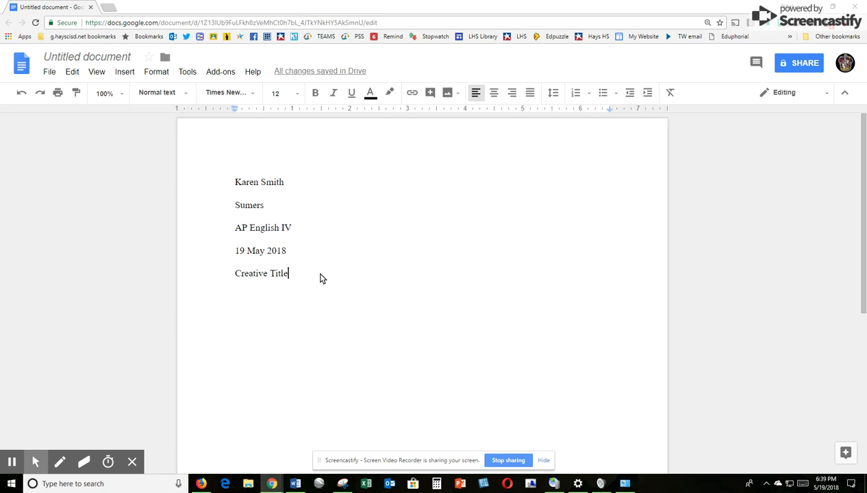
pyautogui.press('Return')
pyautogui.press('Tab')
pyautogui.write('The')
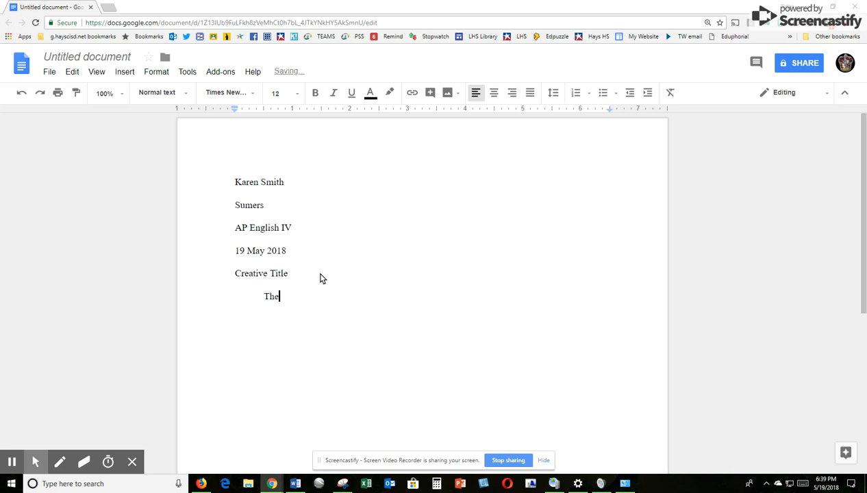
# Step: Center the 'Creative Title' line and return the caret after 'The'
pyautogui.click(236, 274)
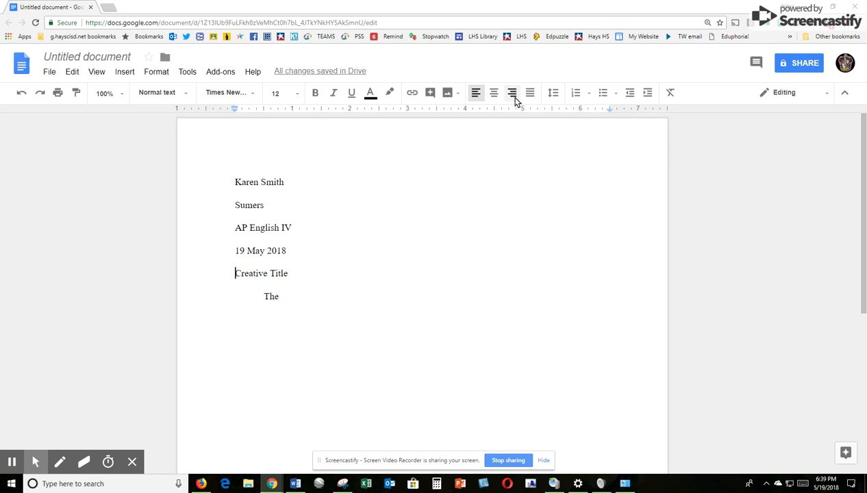
pyautogui.click(493, 95)
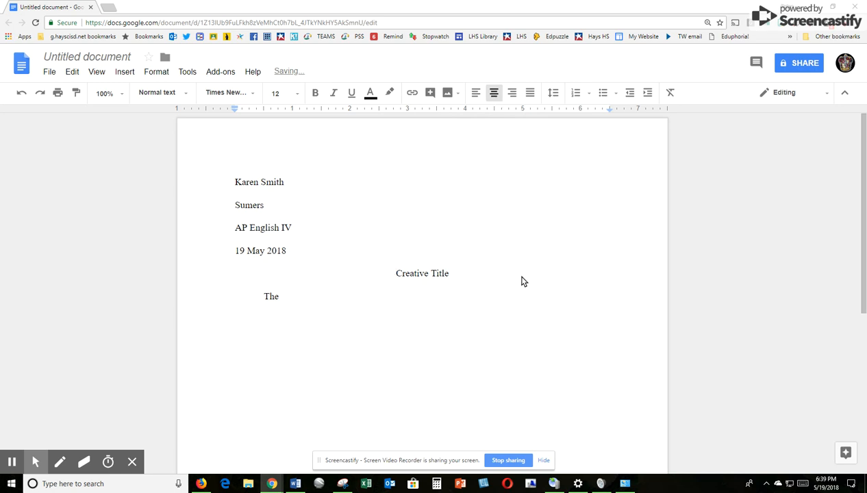
pyautogui.scroll(-2, 456, 319)
pyautogui.scroll(2, 455, 319)
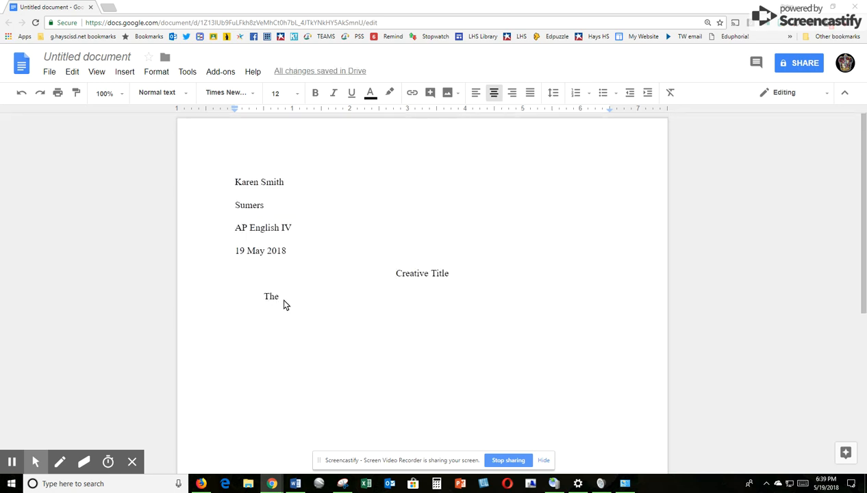
pyautogui.click(280, 298)
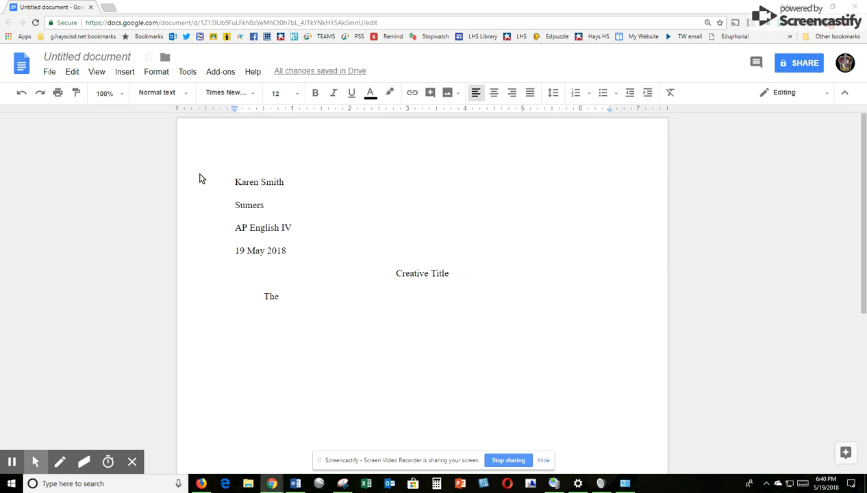
# Step: Insert a page number using the top-right header layout from Insert > Header & page number
pyautogui.click(127, 77)
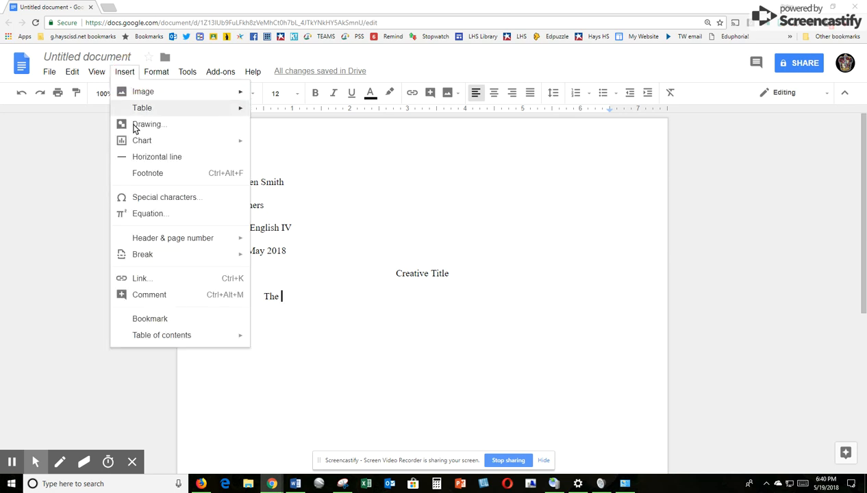
pyautogui.moveTo(150, 237)
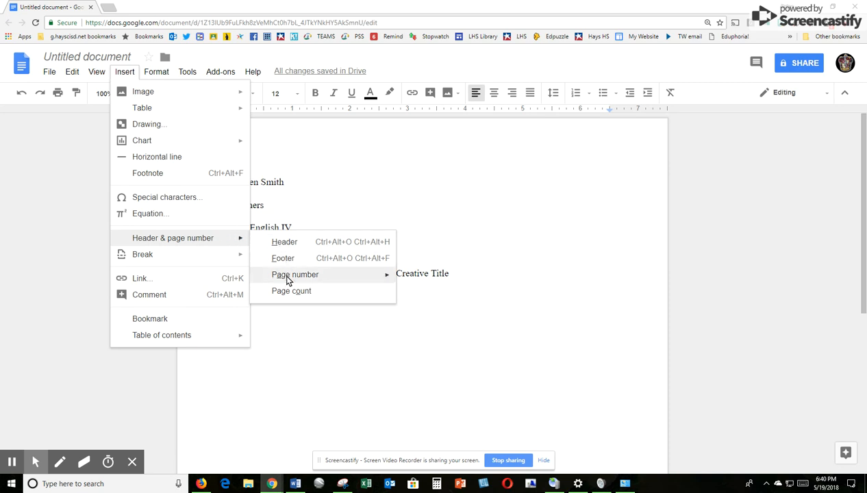
pyautogui.moveTo(286, 277)
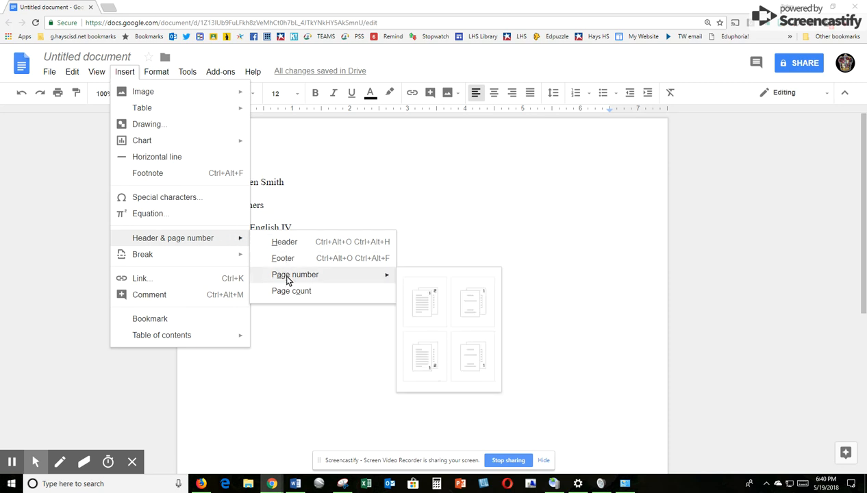
pyautogui.click(423, 305)
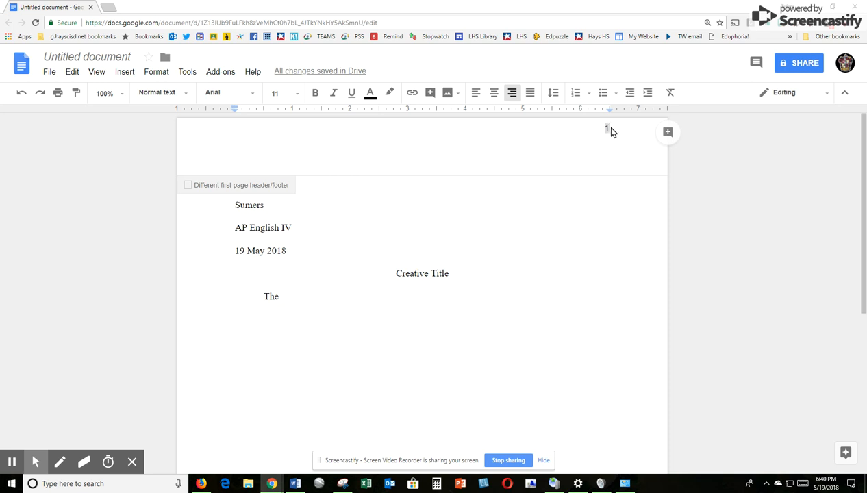
# Step: Type the student's surname before the header page number, then select the header text
pyautogui.click(608, 129)
pyautogui.press('BackSpace')
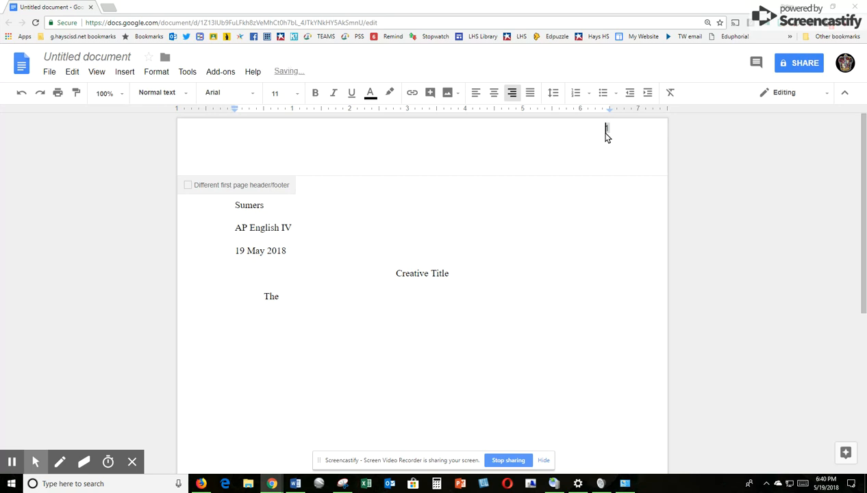
pyautogui.write('Smith')
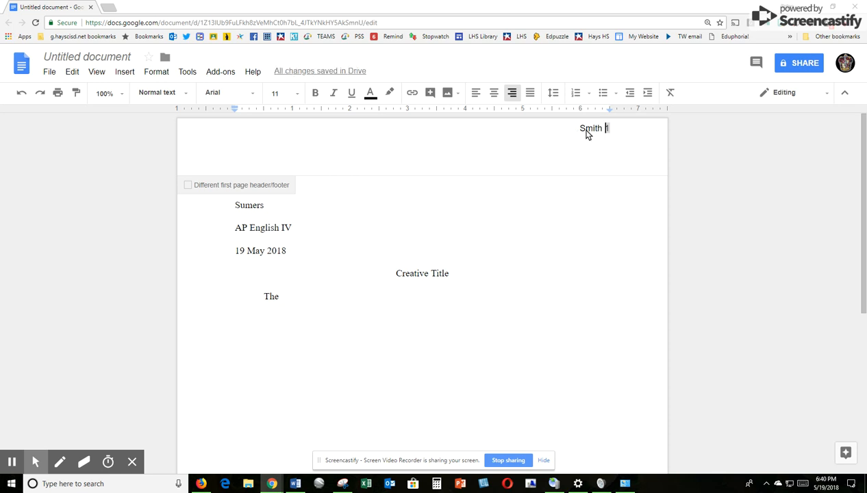
pyautogui.moveTo(580, 134); pyautogui.dragTo(609, 135)
# Step: Format the selected surname and page-number header as Times New Roman 12
pyautogui.click(255, 98)
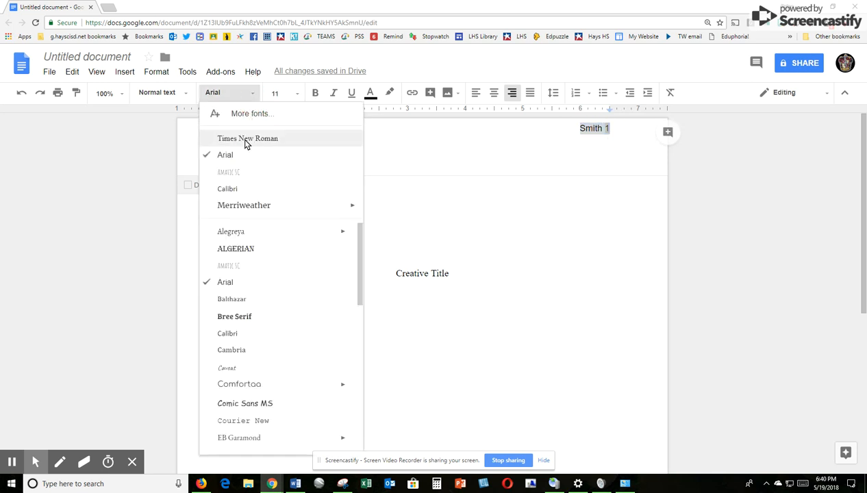
pyautogui.click(246, 143)
pyautogui.click(285, 94)
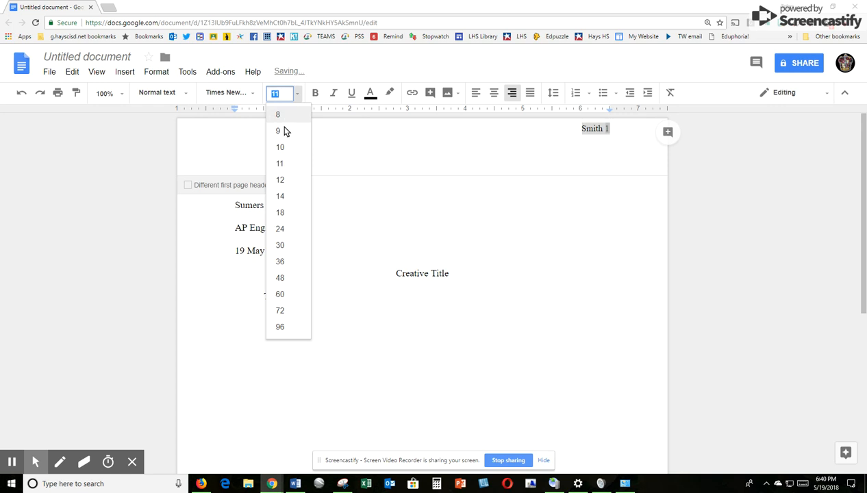
pyautogui.click(283, 180)
# Step: Push the header text down two lines, then return the caret after 'The' in the body
pyautogui.click(577, 130)
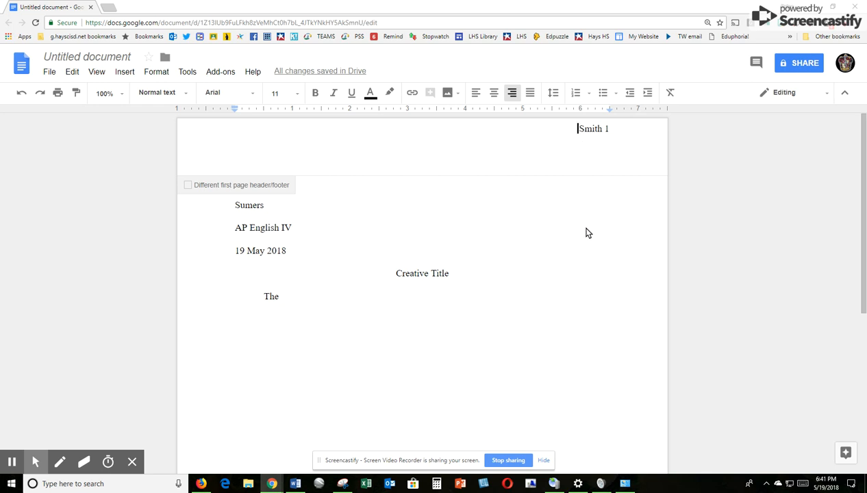
pyautogui.press('Return')
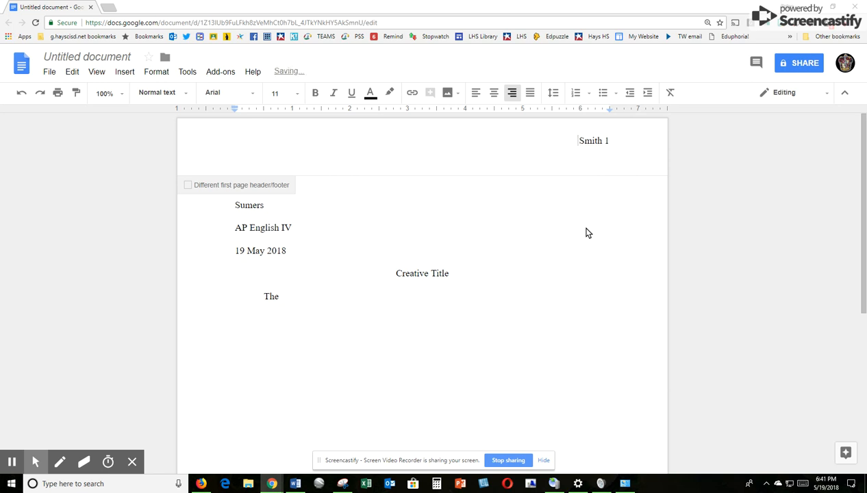
pyautogui.press('Return')
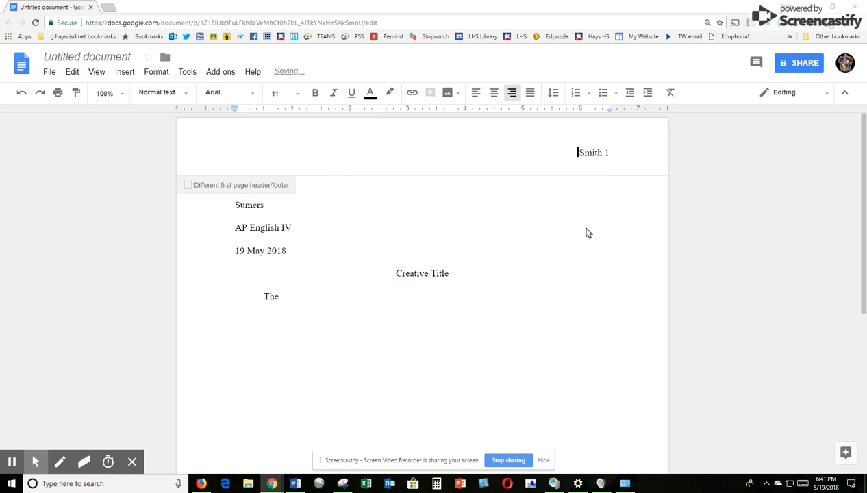
pyautogui.click(417, 275)
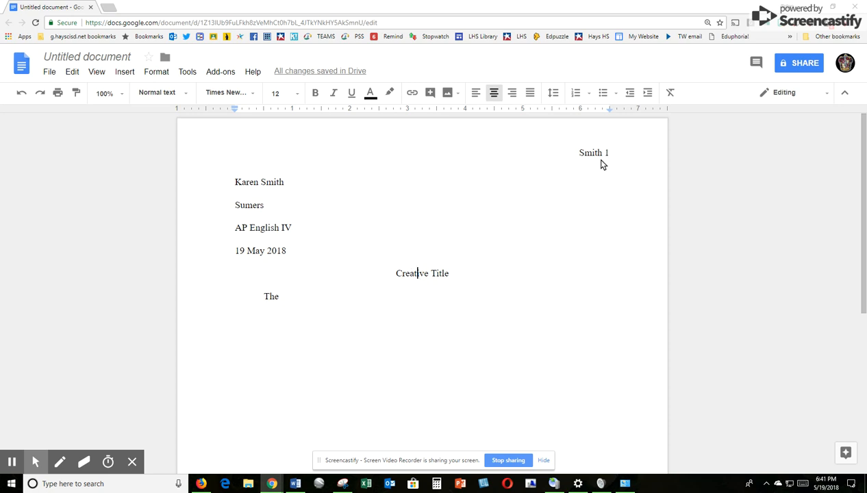
pyautogui.click(292, 302)
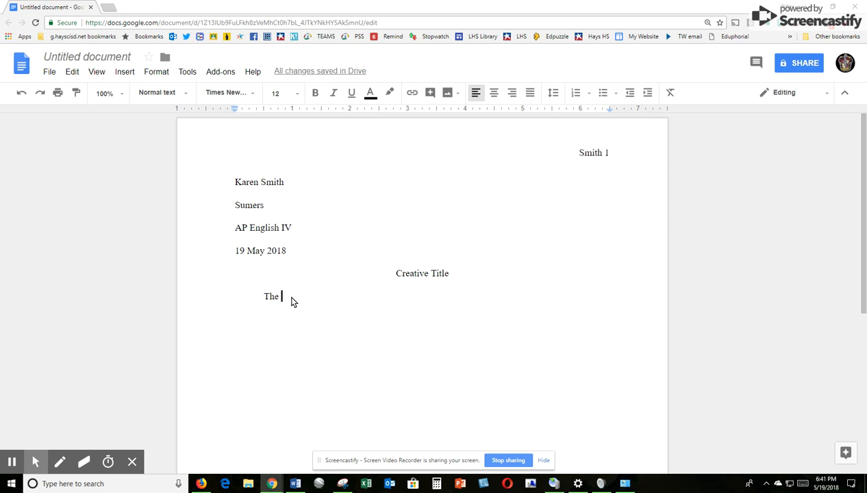
# Step: Write the first paragraph, fixing the 'paragarp' typo and ending 'I will have a beautiful thesis.'
pyautogui.write('first para')
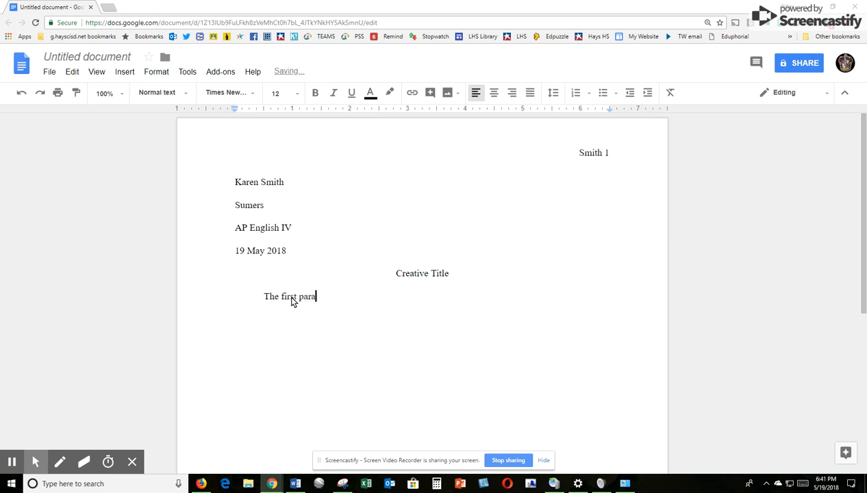
pyautogui.write('garp')
pyautogui.press('BackSpace')
pyautogui.press('BackSpace')
pyautogui.press('BackSpace')
pyautogui.press('BackSpace')
pyautogui.write('graph of my essay ')
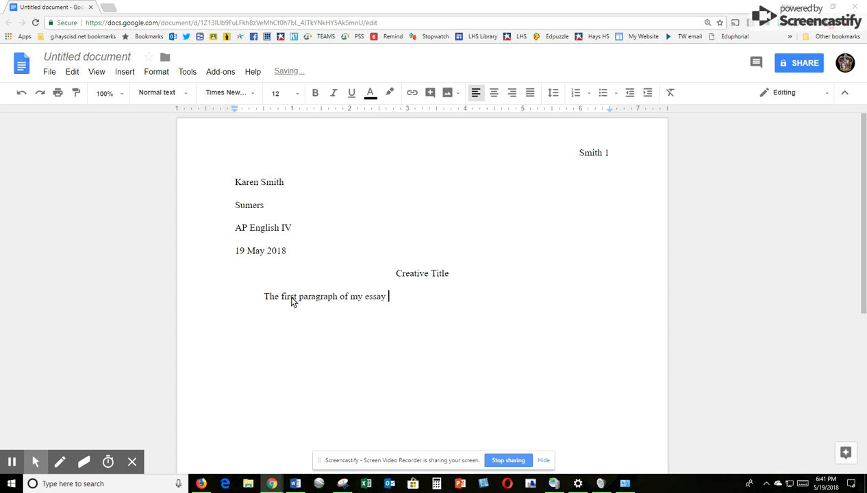
pyautogui.write('will be here. I will inclu')
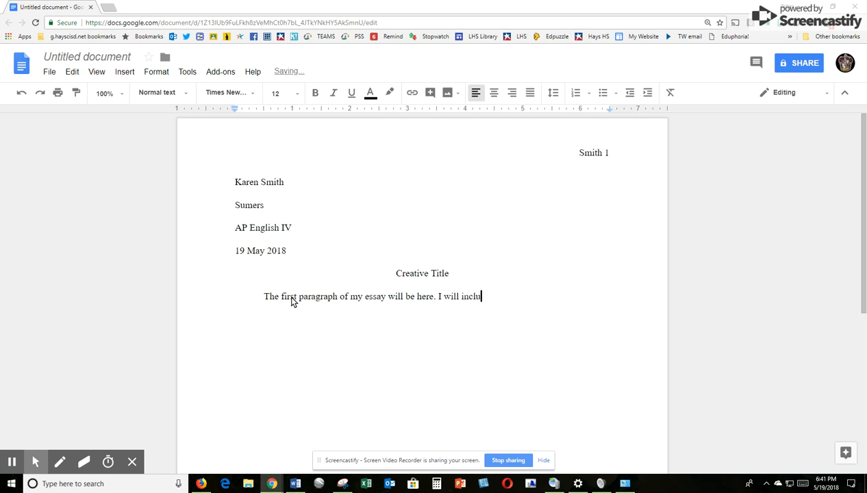
pyautogui.write('de awesome informa')
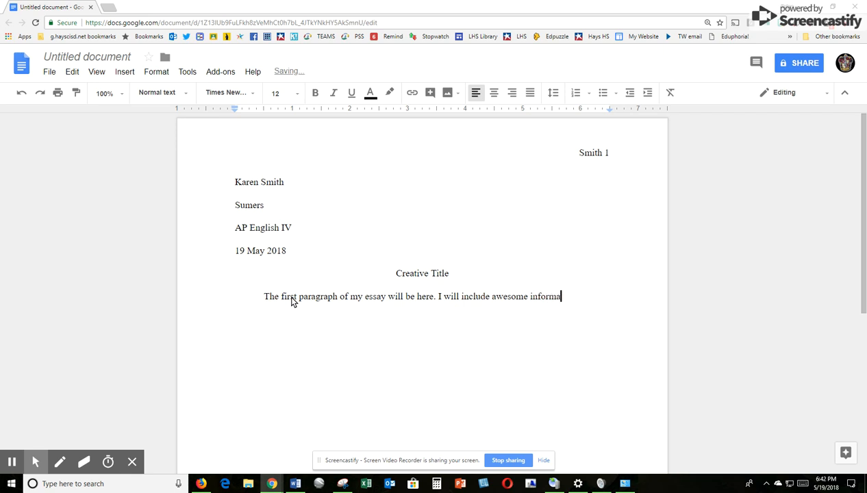
pyautogui.write('tion in my intr')
pyautogui.write('oducti')
pyautogui.write('on')
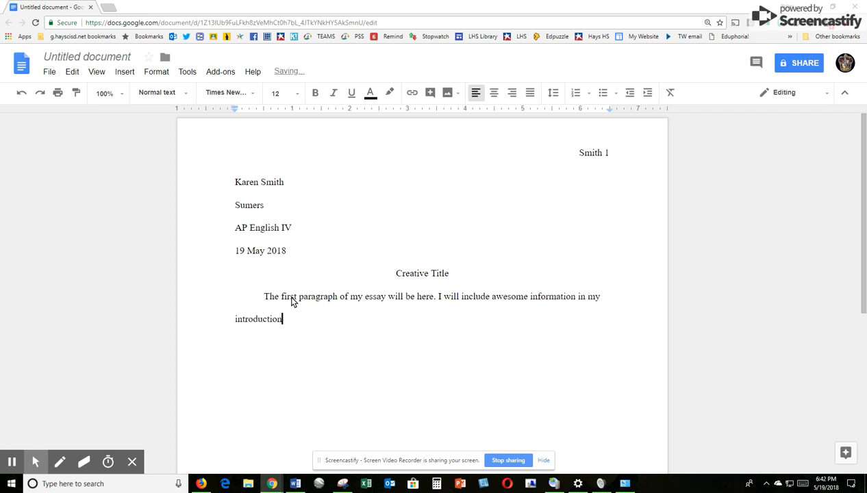
pyautogui.write('.  I will have a beautiful ')
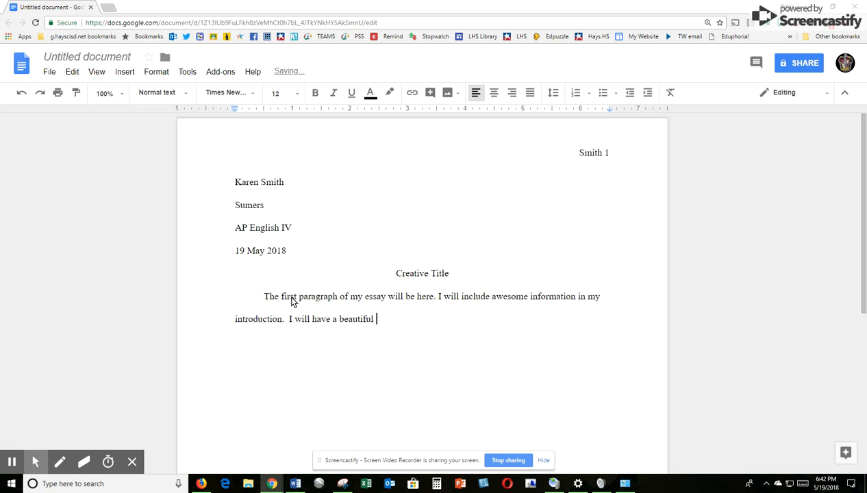
pyautogui.write('thesis.')
pyautogui.press('Return')
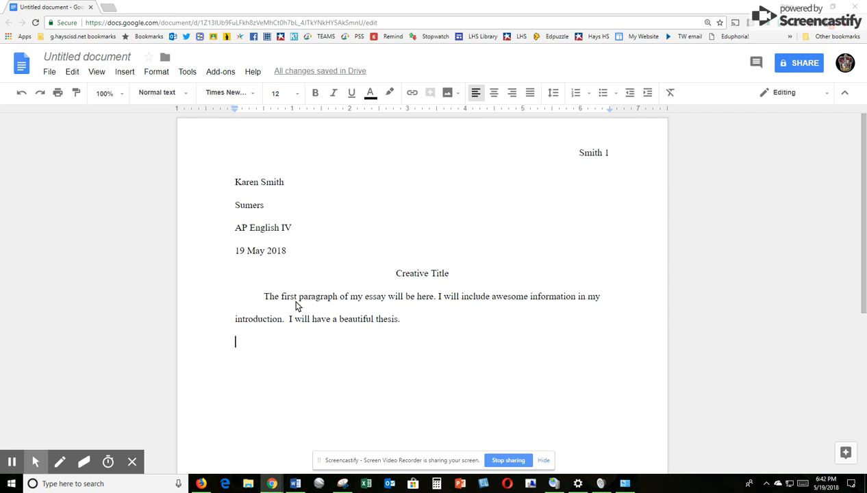
# Step: Add an indented 'The second paragraph' line plus filler text spilling onto page 2
pyautogui.press('Tab')
pyautogui.write('The s')
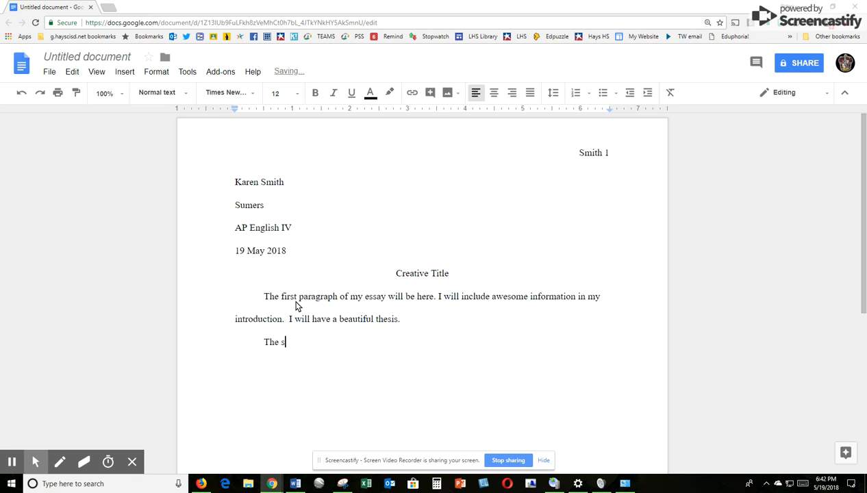
pyautogui.write('econd paragraph')
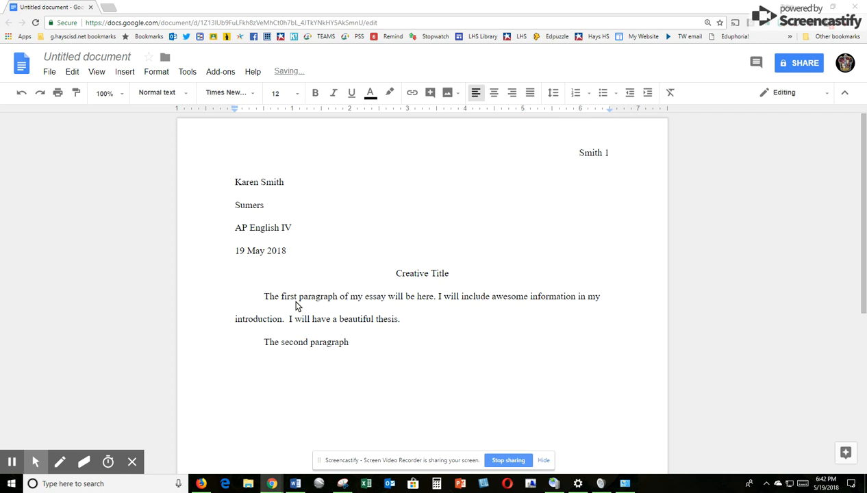
pyautogui.press('Return')
pyautogui.write('Fgsdfg Sf Fg Sdfg F g Sdfg Sf Gs Dfg Dfg Sdfg Sf G Fgsfg')
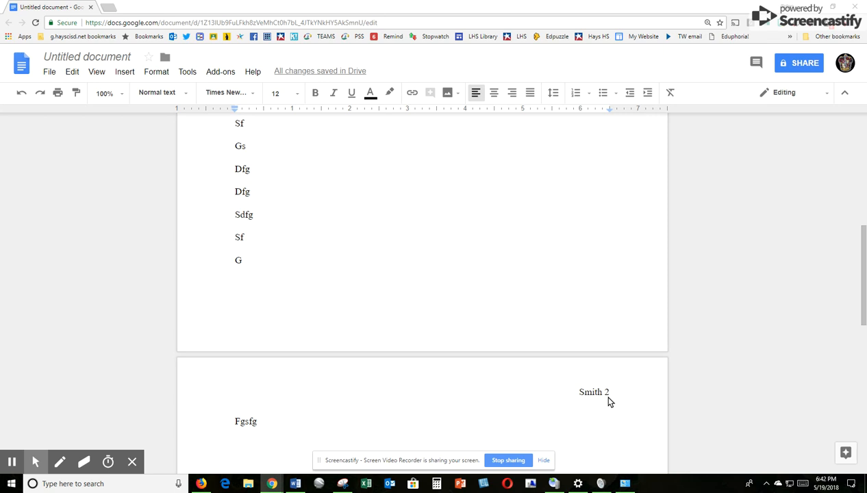
# Step: Scroll back to page 1 and open its header, showing the surname and page number 1
pyautogui.scroll(6, 349, 349)
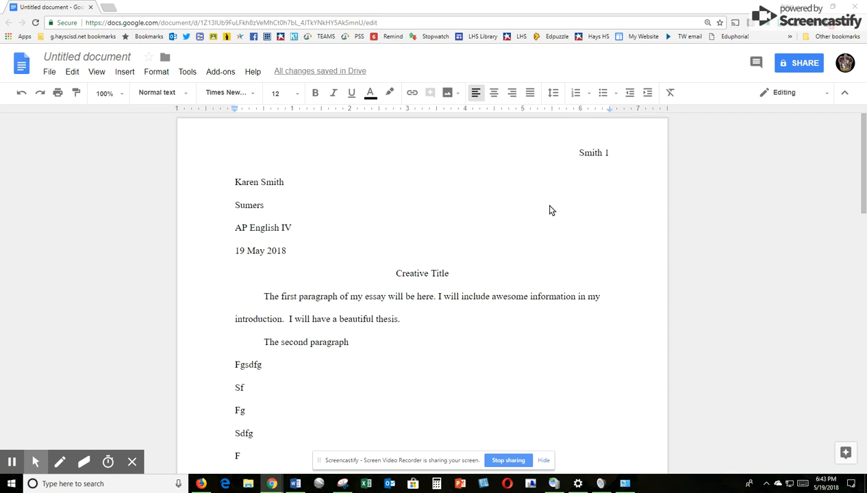
pyautogui.click(561, 155)
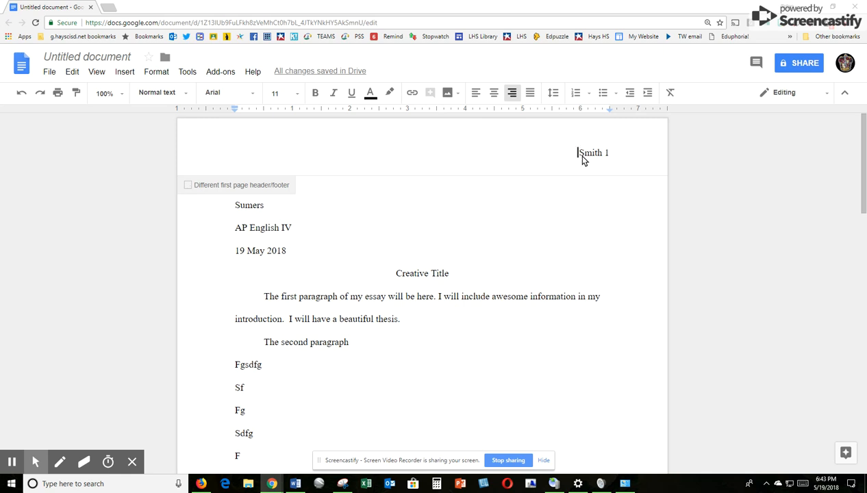
# Step: Turn on 'Different first page' for headers, then verify page 2 still shows surname and page number
pyautogui.click(188, 185)
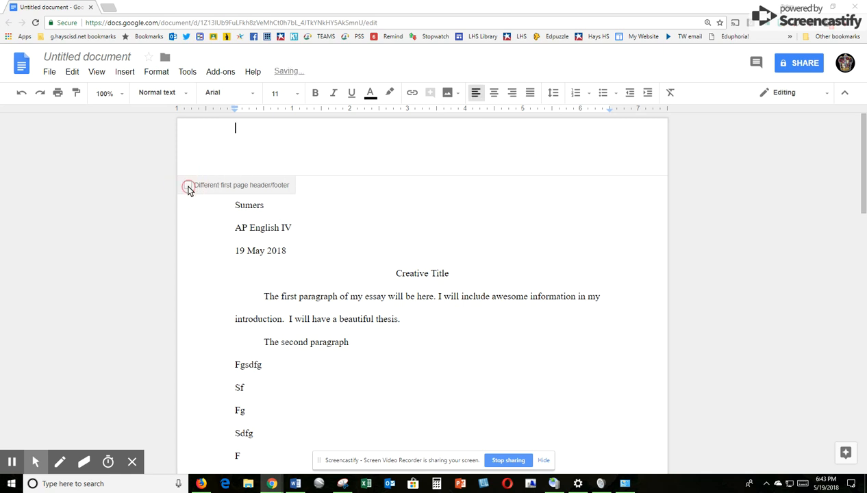
pyautogui.click(413, 277)
pyautogui.scroll(-2, 413, 277)
pyautogui.scroll(-4, 413, 279)
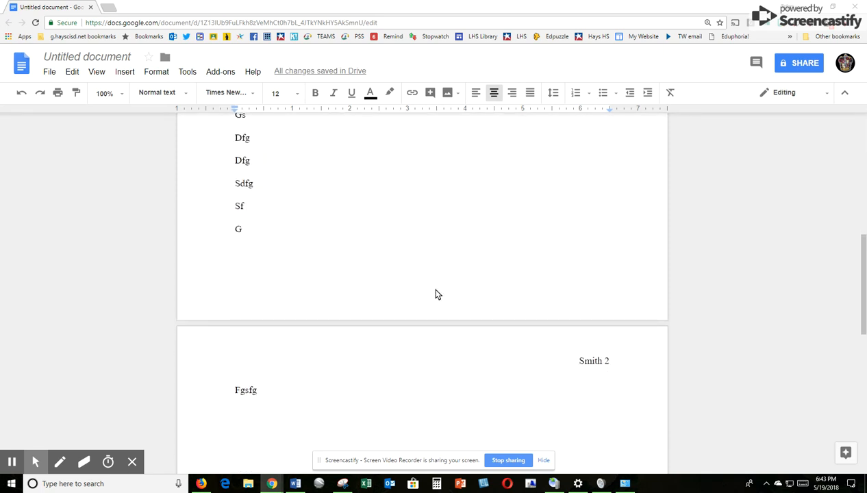
pyautogui.scroll(5, 438, 295)
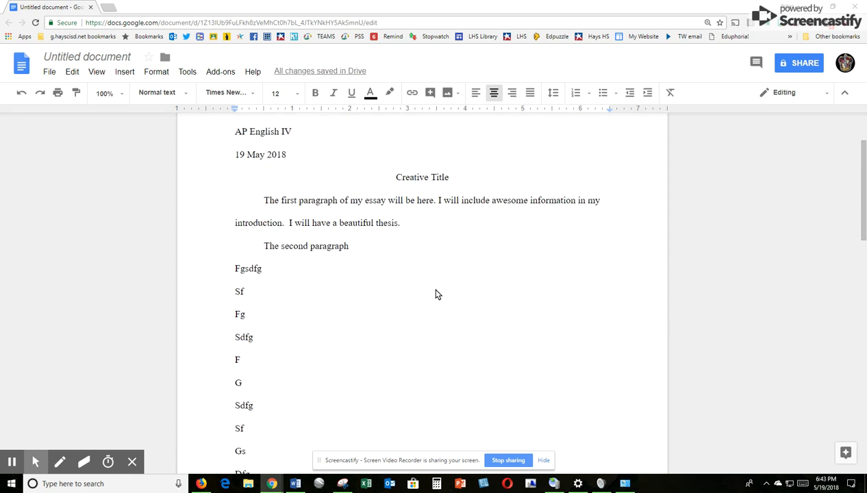
pyautogui.scroll(2, 438, 295)
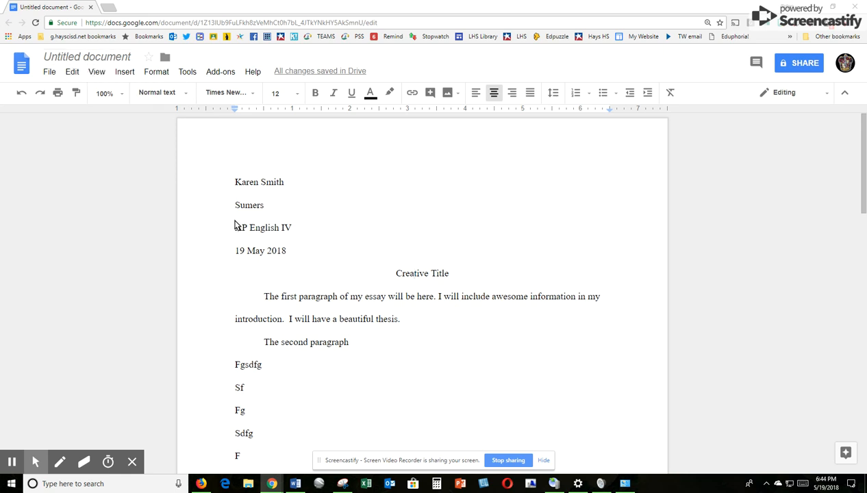
# Step: Rename 'Untitled document' to the suggested name followed by ' Essay 1'
pyautogui.click(83, 59)
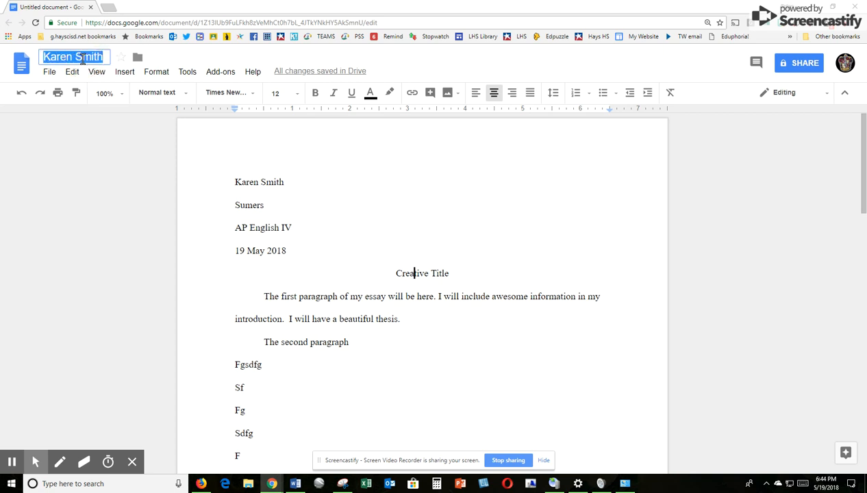
pyautogui.click(101, 56)
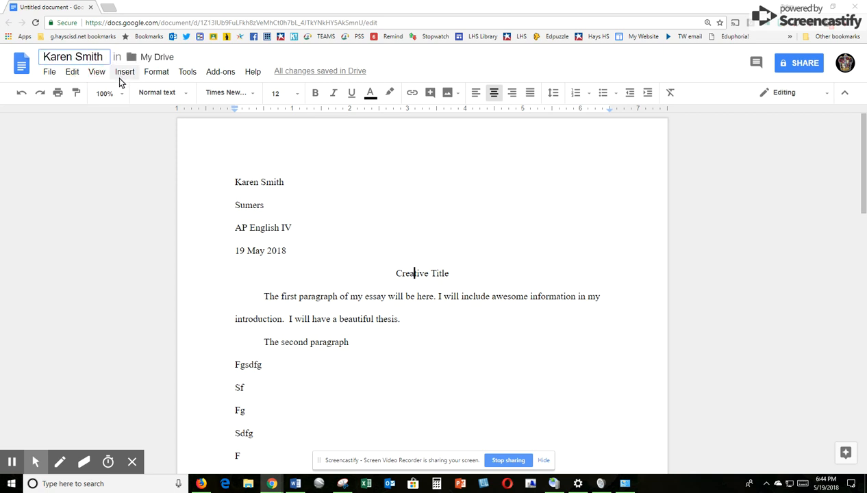
pyautogui.write('Essay 1')
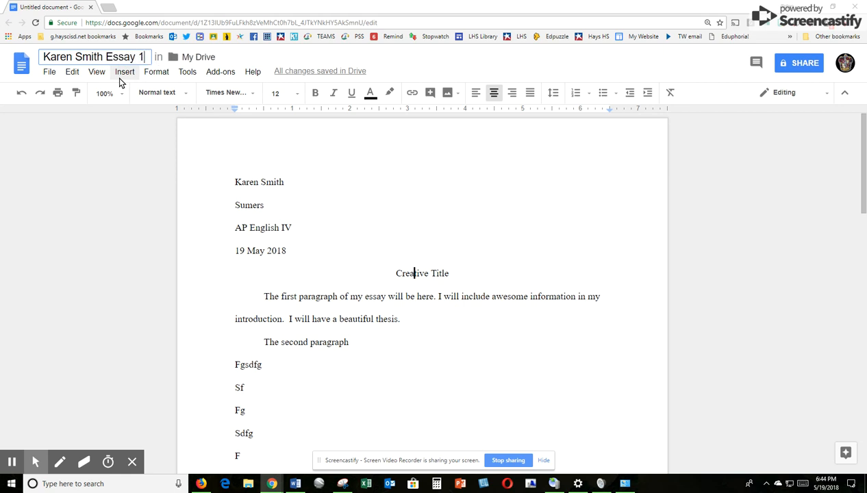
pyautogui.click(316, 319)
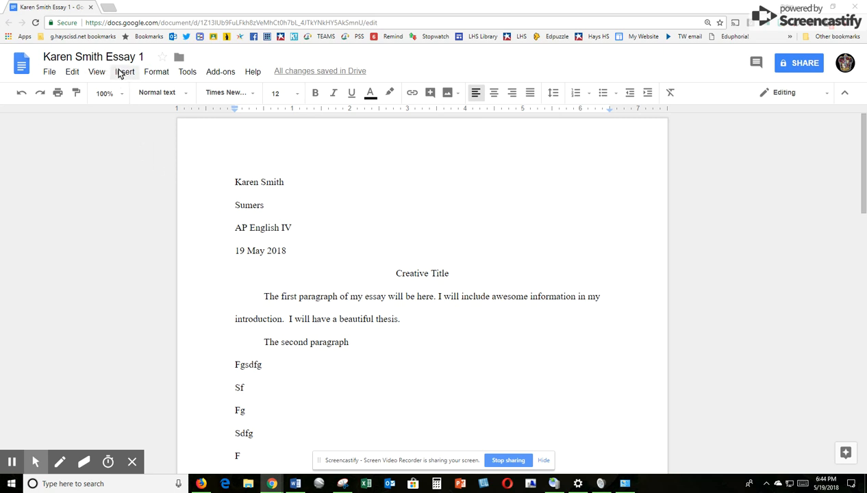